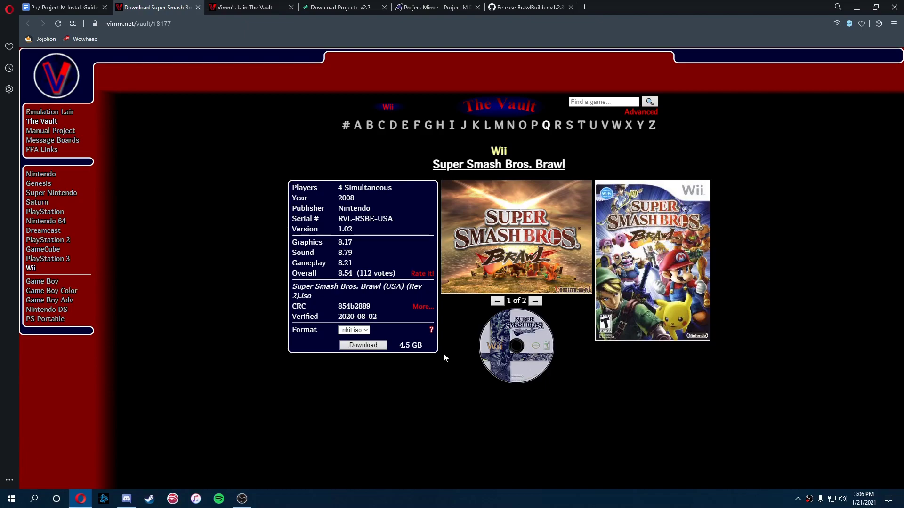
- View the Vimm's Lair page about converting games with NKit and highlight its heading
{"action": "left_click", "coordinate": [248, 6]}
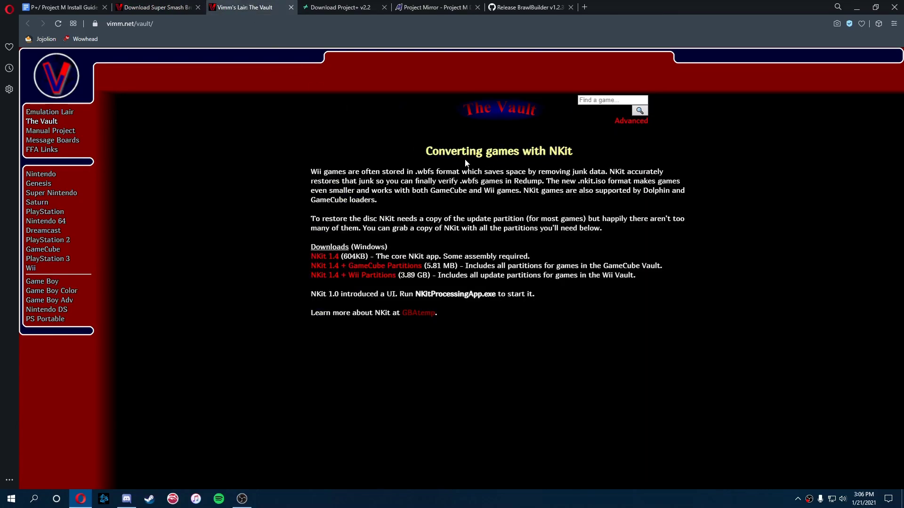
{"action": "left_click_drag", "start_coordinate": [426, 152], "coordinate": [606, 171]}
{"action": "left_click", "coordinate": [543, 152]}
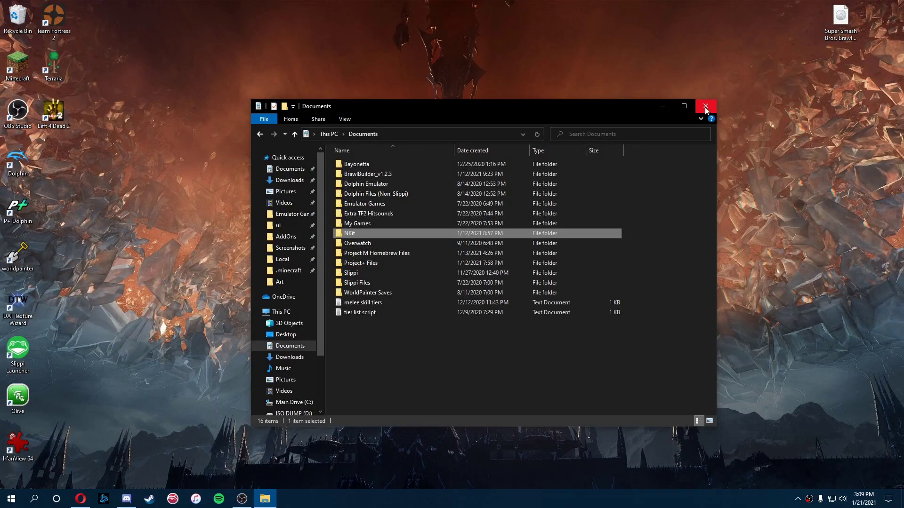
- Launch NKitProcessingApp from the NKit folder in Documents and reposition its window over the folder
{"action": "double_click", "coordinate": [485, 237]}
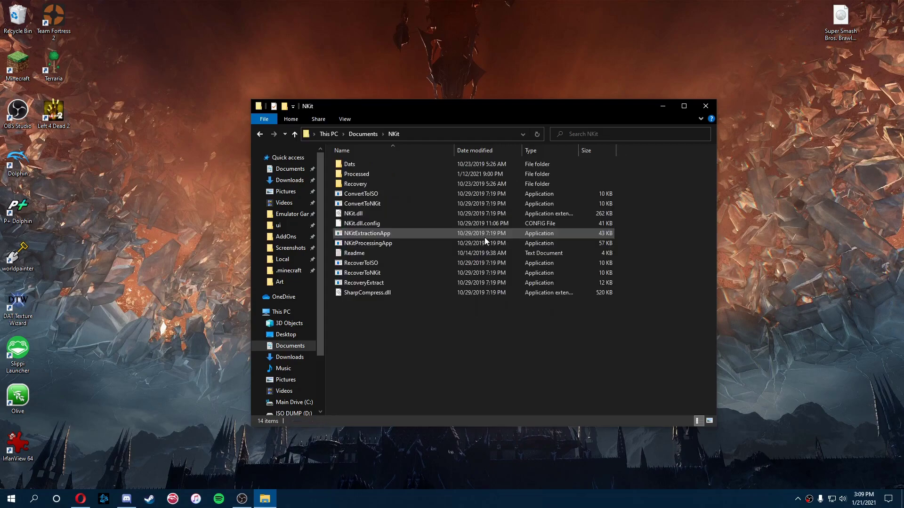
{"action": "double_click", "coordinate": [409, 244]}
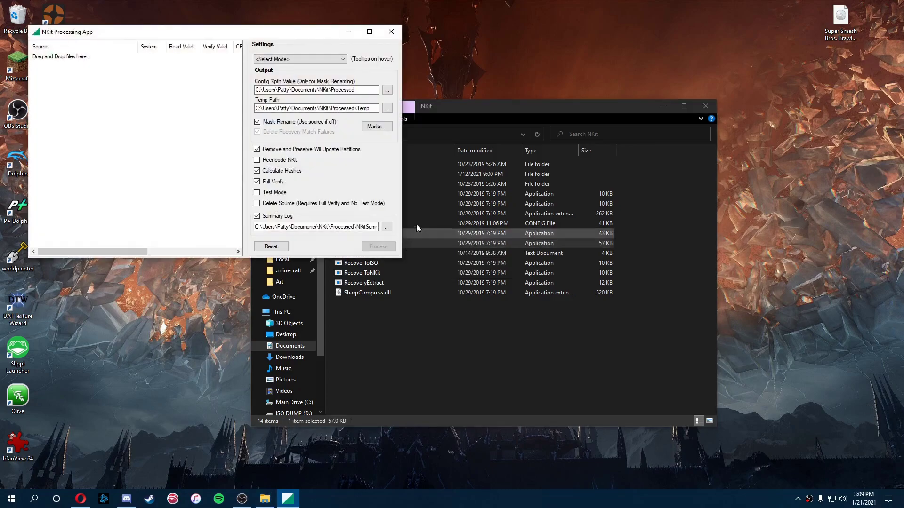
{"action": "left_click_drag", "start_coordinate": [310, 30], "coordinate": [554, 147]}
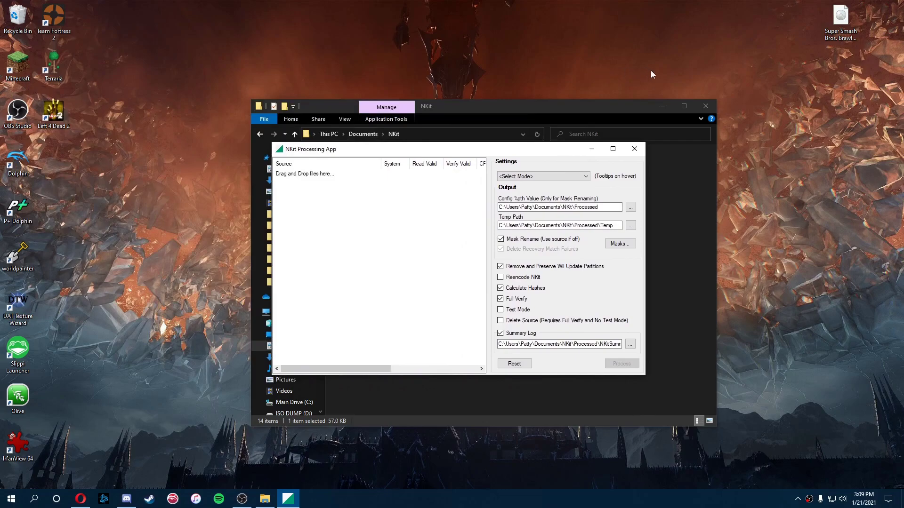
- Add the Super Smash Bros. Brawl (USA) (Rev 2) nkit file from the desktop to the NKit source list
{"action": "left_click_drag", "start_coordinate": [812, 2], "coordinate": [870, 92]}
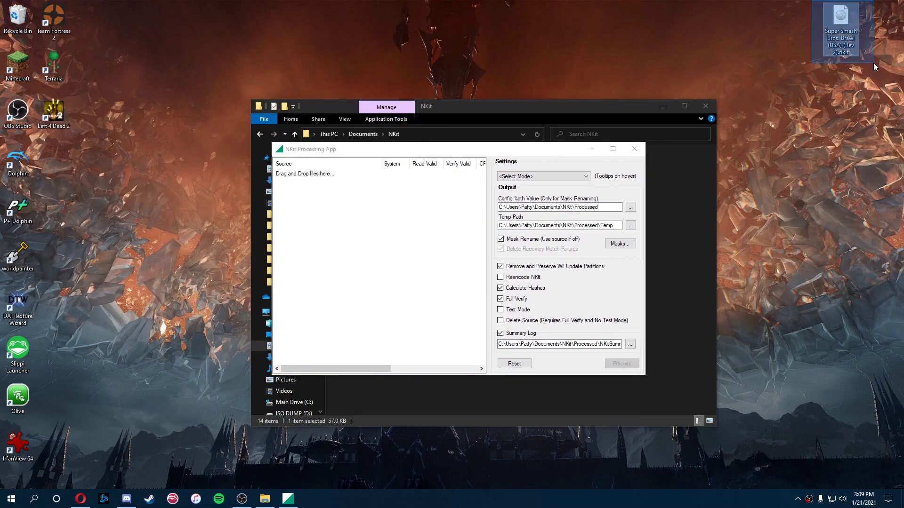
{"action": "left_click", "coordinate": [831, 67]}
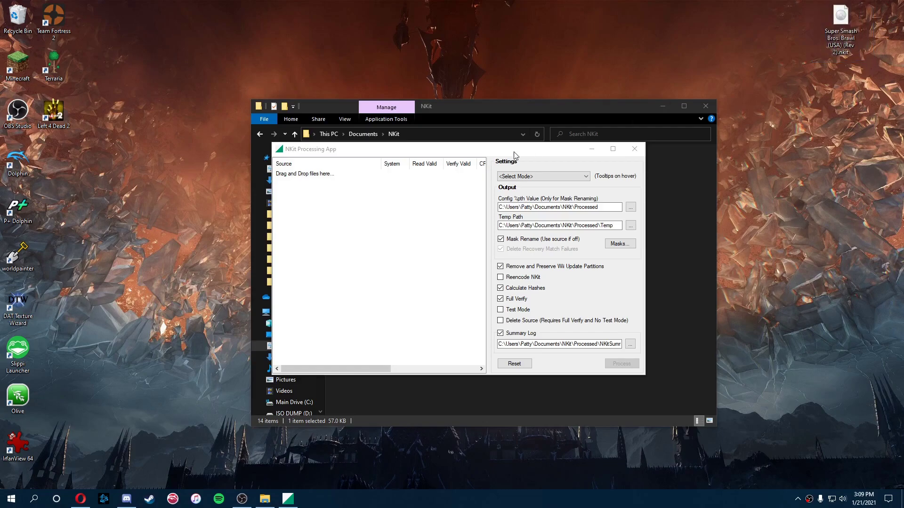
{"action": "left_click", "coordinate": [849, 21]}
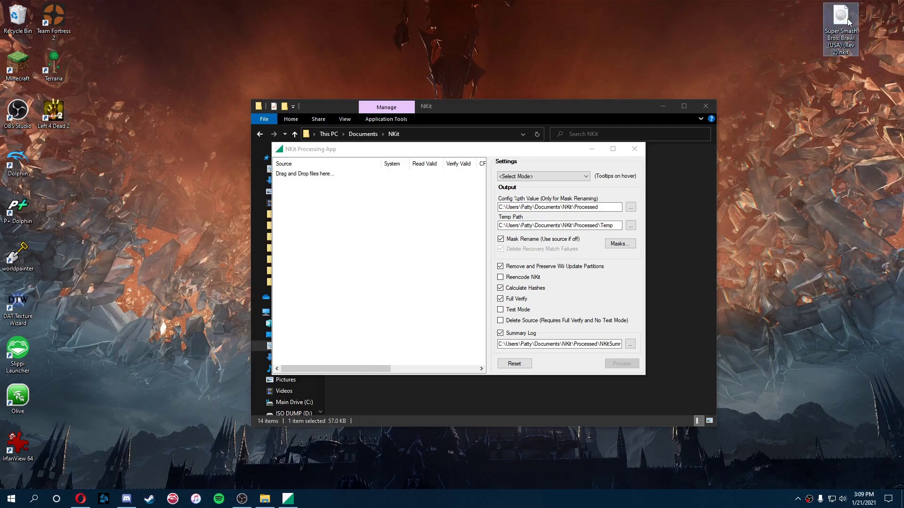
{"action": "left_click_drag", "start_coordinate": [849, 21], "coordinate": [309, 181]}
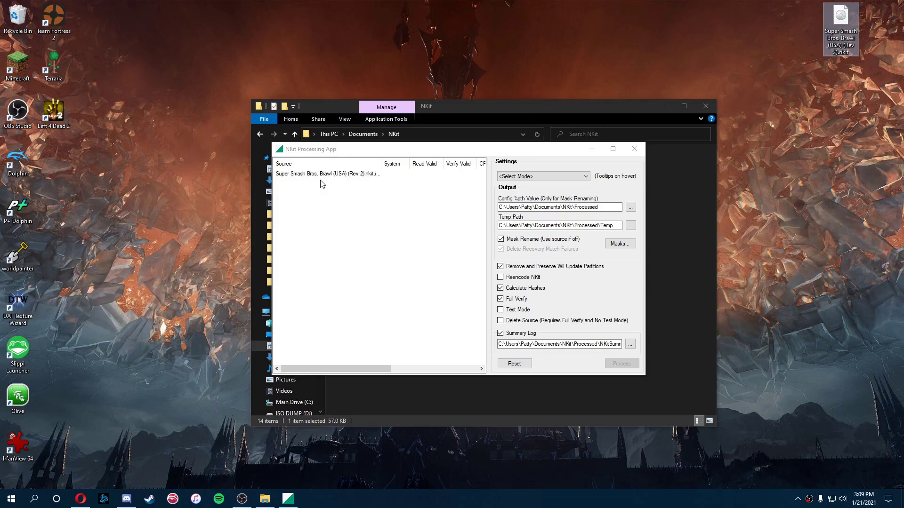
- Set the NKit mode to Convert to ISO and process the Brawl file
{"action": "left_click", "coordinate": [549, 167]}
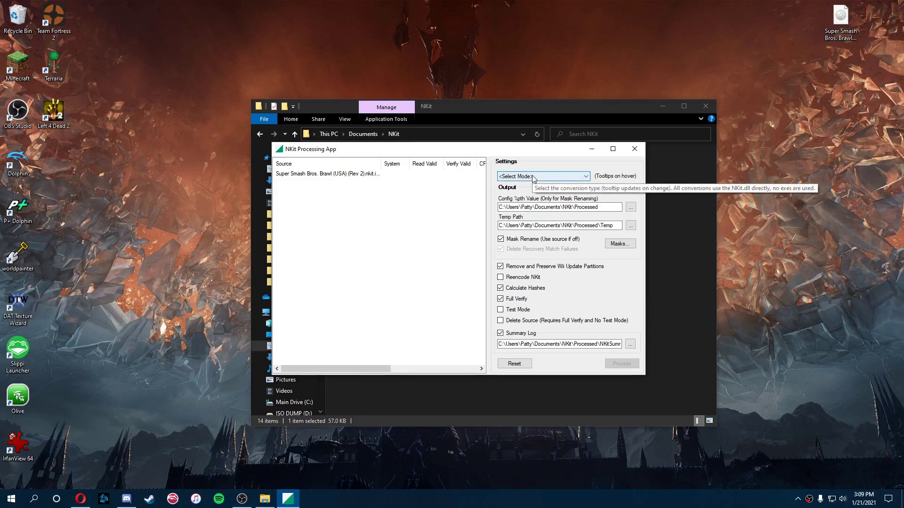
{"action": "left_click", "coordinate": [533, 177]}
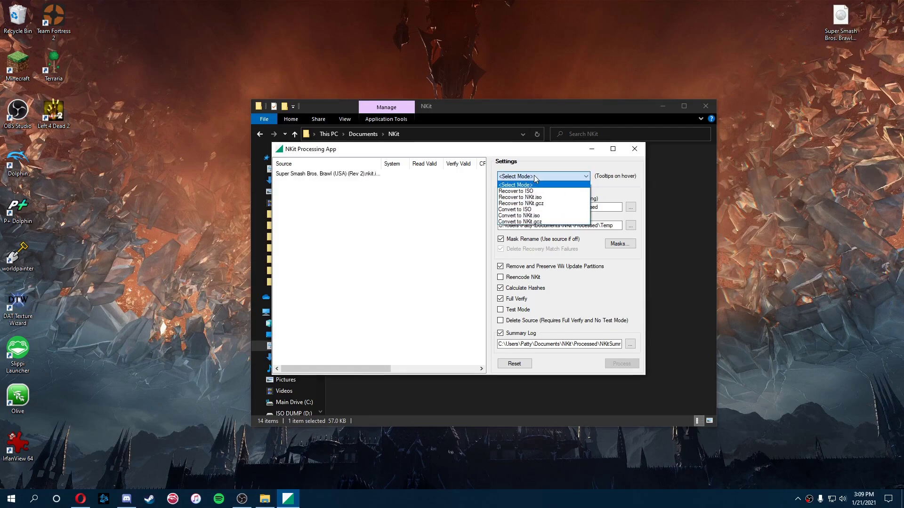
{"action": "left_click", "coordinate": [529, 211]}
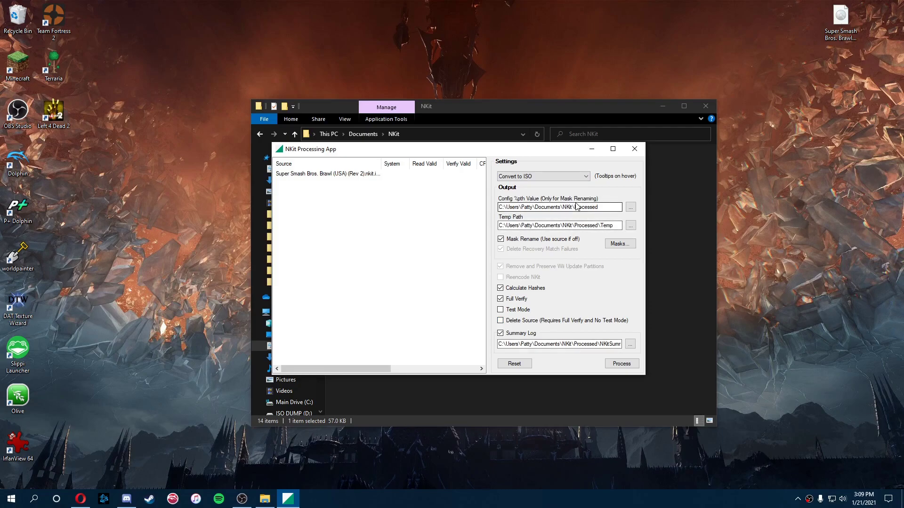
{"action": "left_click", "coordinate": [622, 365]}
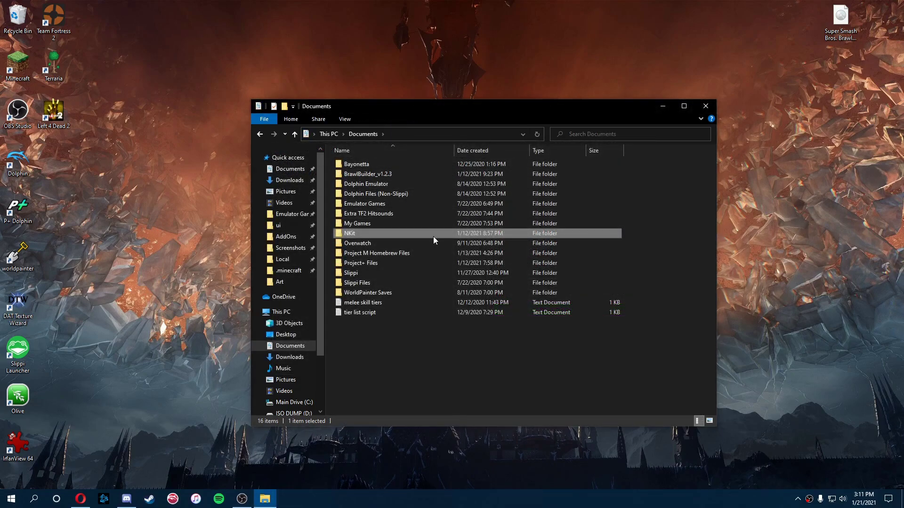
- Move the converted Super Smash Bros. Brawl (USA) (Rev 2) disc image from NKit's Processed\Wii folder to the desktop
{"action": "double_click", "coordinate": [433, 235]}
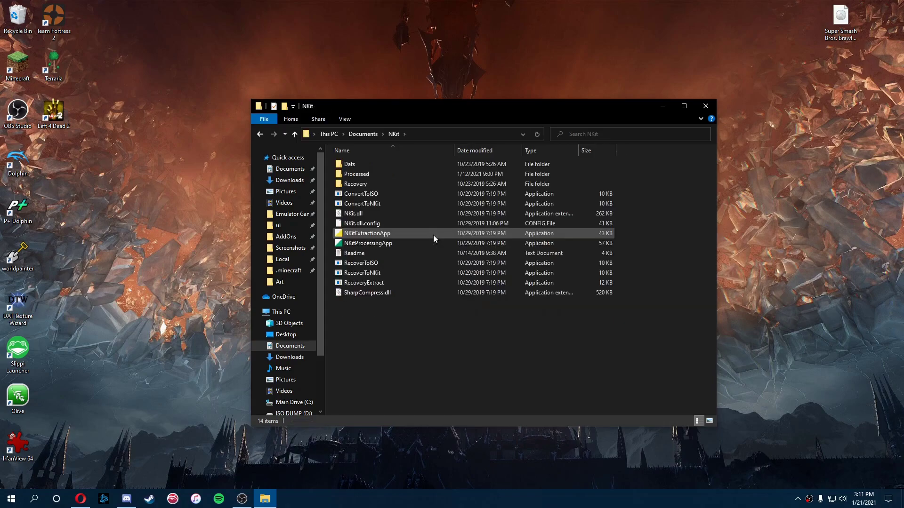
{"action": "double_click", "coordinate": [397, 175]}
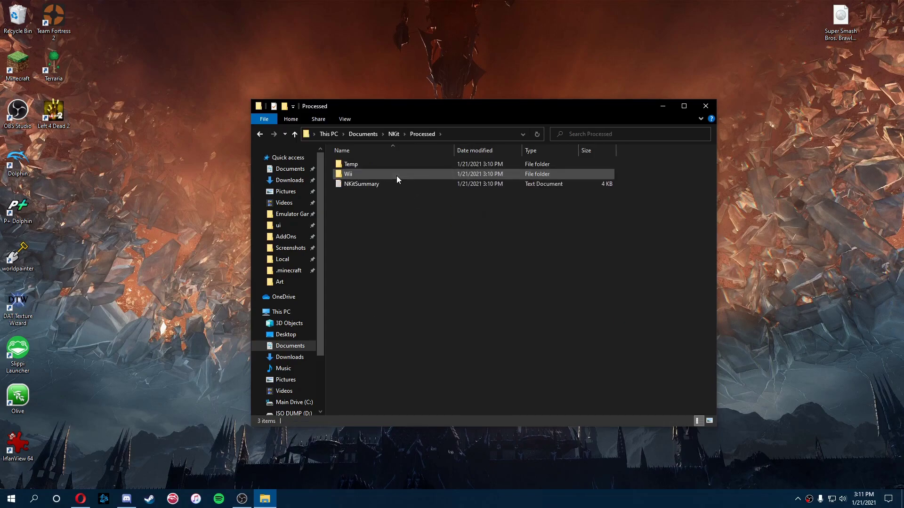
{"action": "double_click", "coordinate": [383, 173]}
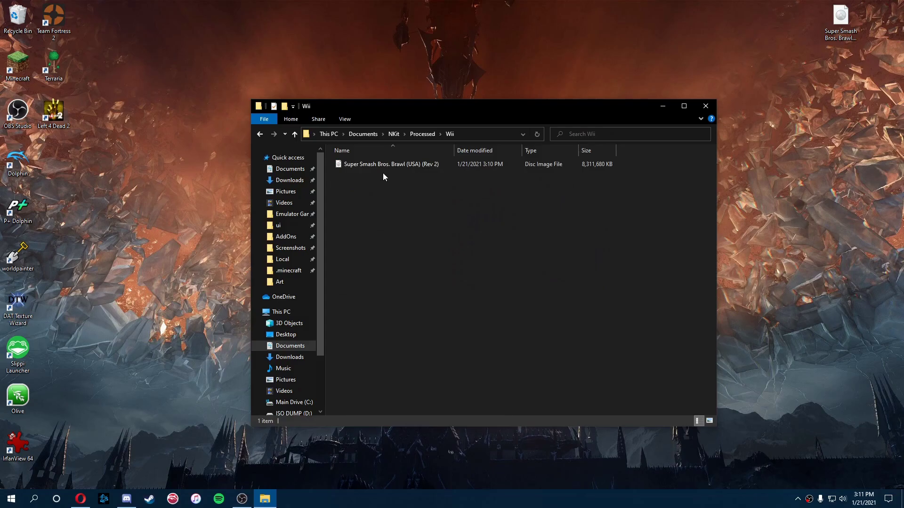
{"action": "left_click", "coordinate": [399, 165]}
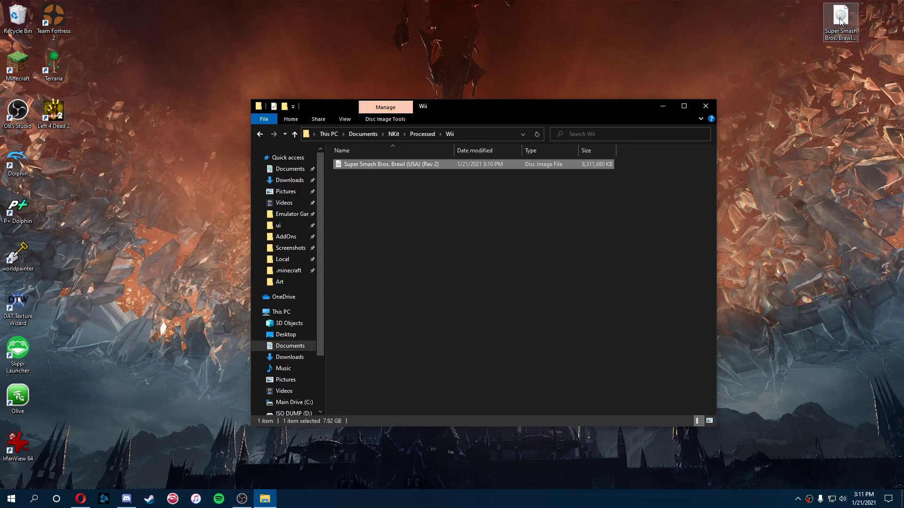
{"action": "left_click_drag", "start_coordinate": [794, 1], "coordinate": [876, 66]}
{"action": "left_click", "coordinate": [876, 66]}
{"action": "left_click", "coordinate": [659, 169]}
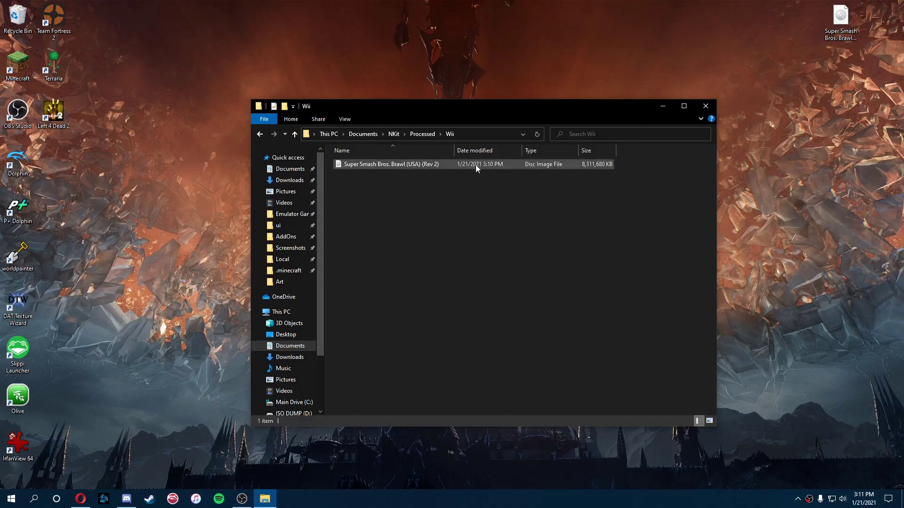
{"action": "left_click_drag", "start_coordinate": [443, 166], "coordinate": [425, 166]}
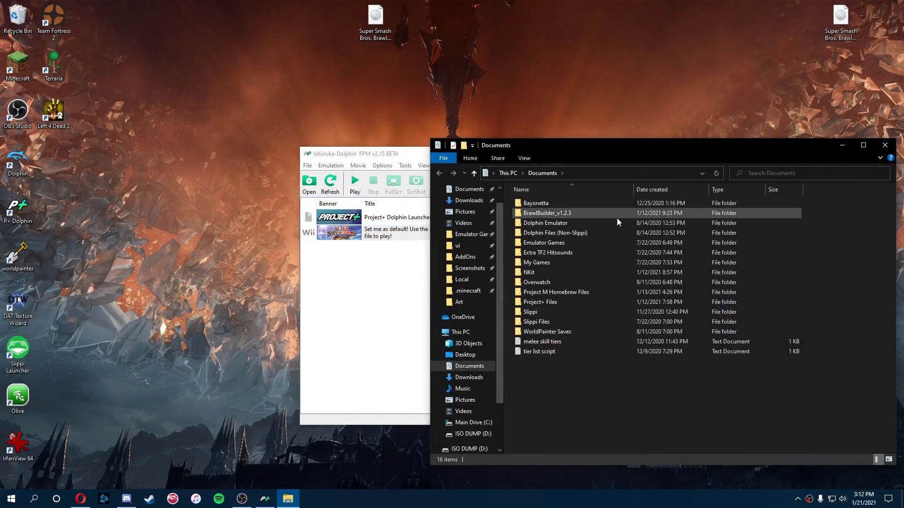
- Open the Games folder inside Project+ v2.15 Netplay (Windows), located in the Project+ Files folder
{"action": "double_click", "coordinate": [595, 303]}
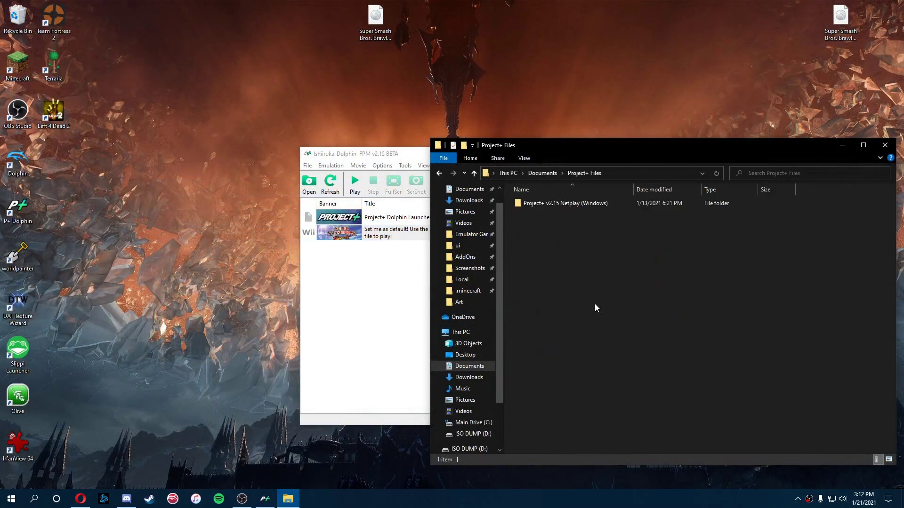
{"action": "double_click", "coordinate": [578, 207]}
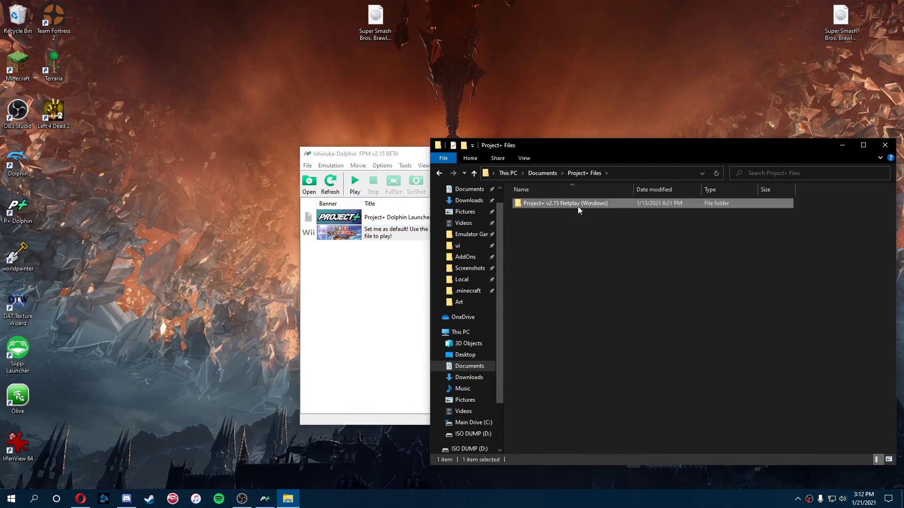
{"action": "left_click_drag", "start_coordinate": [659, 333], "coordinate": [575, 202]}
{"action": "left_click", "coordinate": [603, 324]}
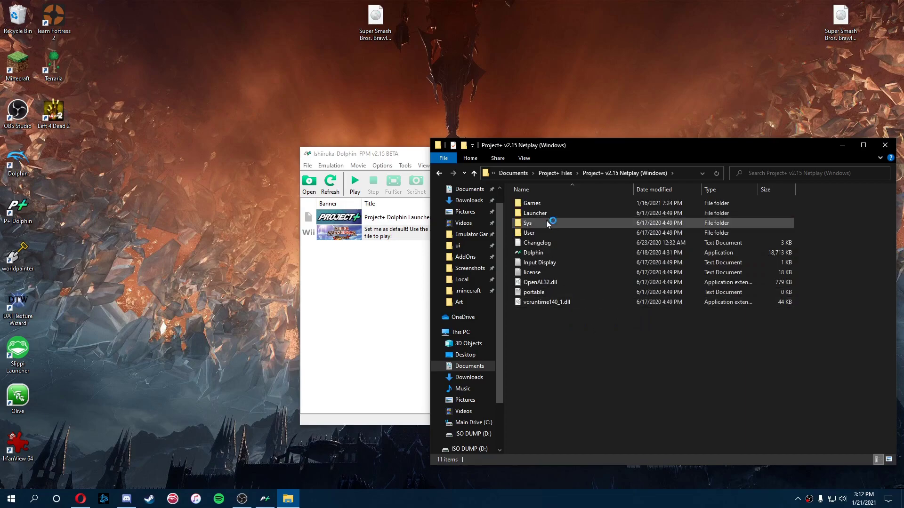
{"action": "double_click", "coordinate": [572, 205]}
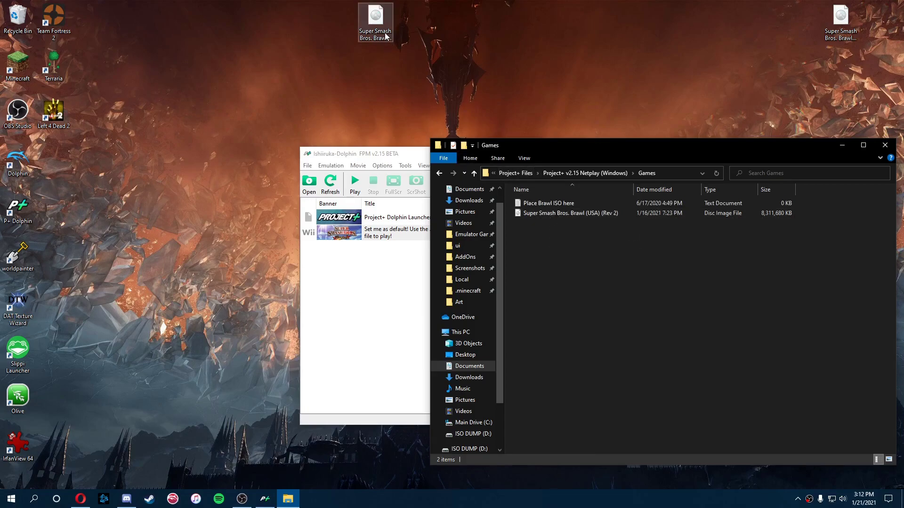
- Try to place the desktop Brawl ISO in the Project+ Games folder, and close the folder window
{"action": "left_click_drag", "start_coordinate": [412, 1], "coordinate": [341, 53]}
{"action": "left_click_drag", "start_coordinate": [370, 24], "coordinate": [532, 144]}
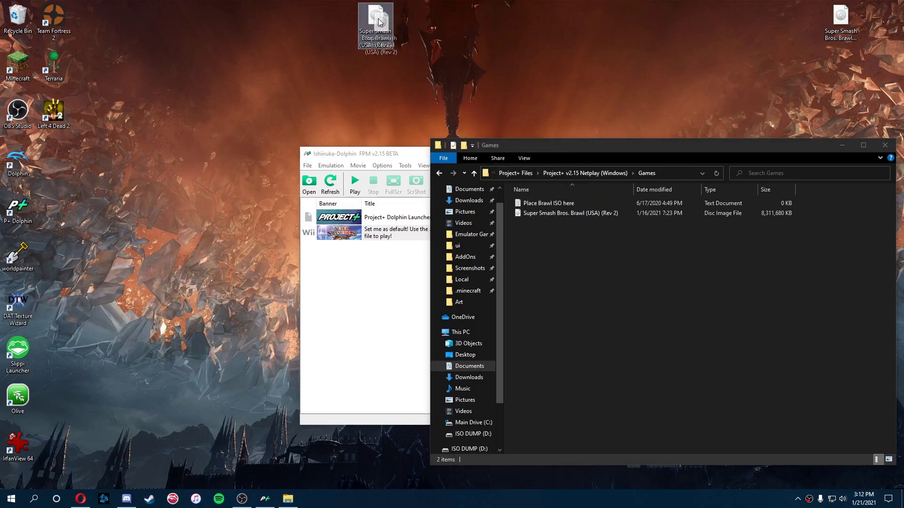
{"action": "left_click", "coordinate": [885, 145]}
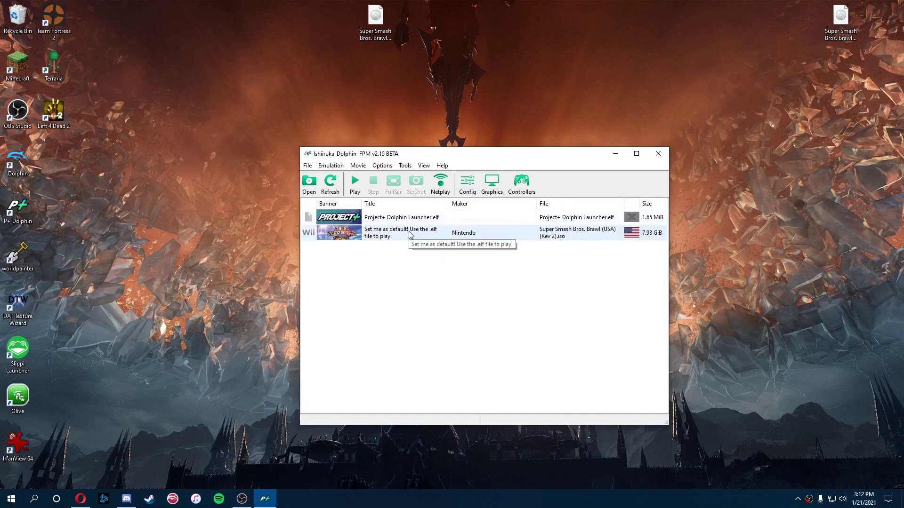
- Check the default ISO option of the Brawl game in the Project+ launcher, and close the running Project+ game
{"action": "right_click", "coordinate": [409, 234]}
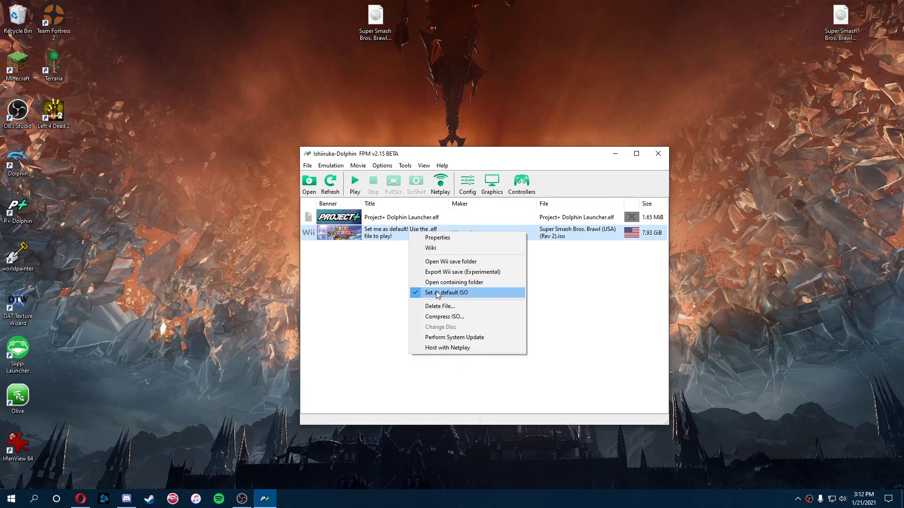
{"action": "left_click", "coordinate": [384, 266]}
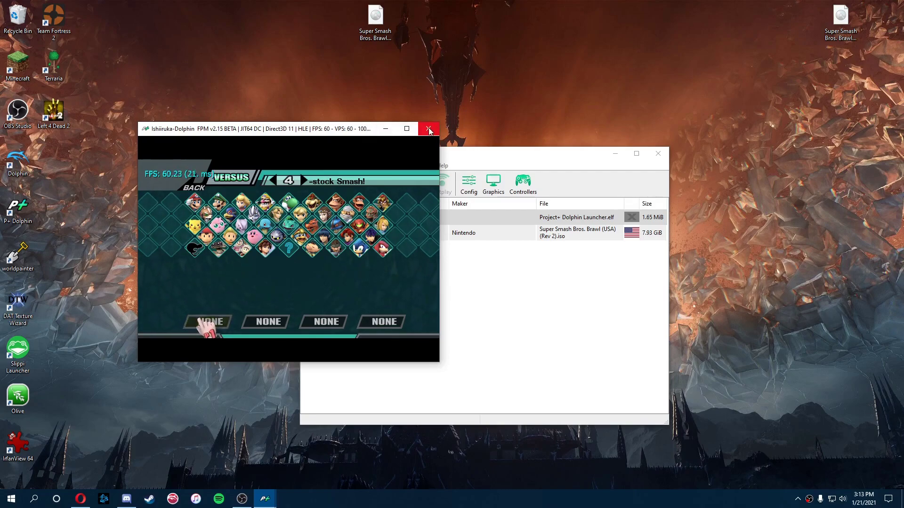
{"action": "left_click", "coordinate": [428, 129]}
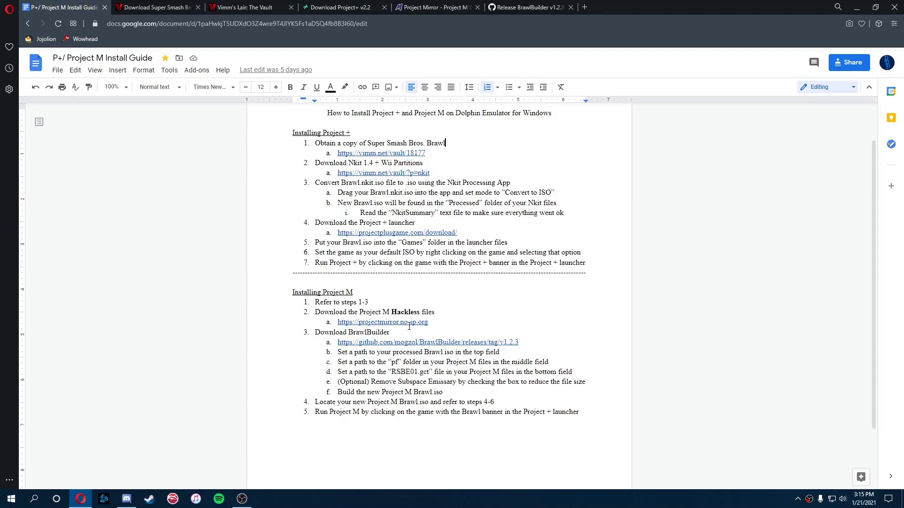
- View the Project Mirror download page, and move the converted Brawl ISO from the desktop into the Documents folder
{"action": "left_click", "coordinate": [429, 8]}
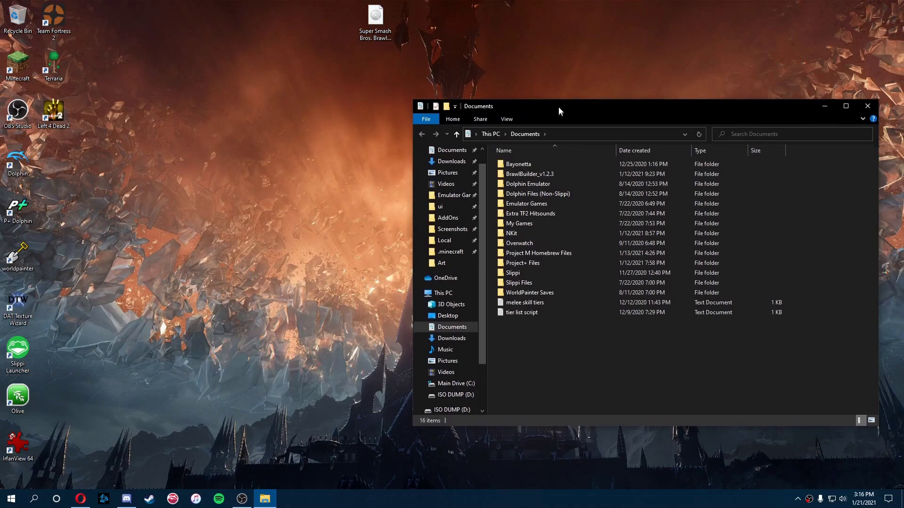
{"action": "left_click_drag", "start_coordinate": [559, 106], "coordinate": [575, 60]}
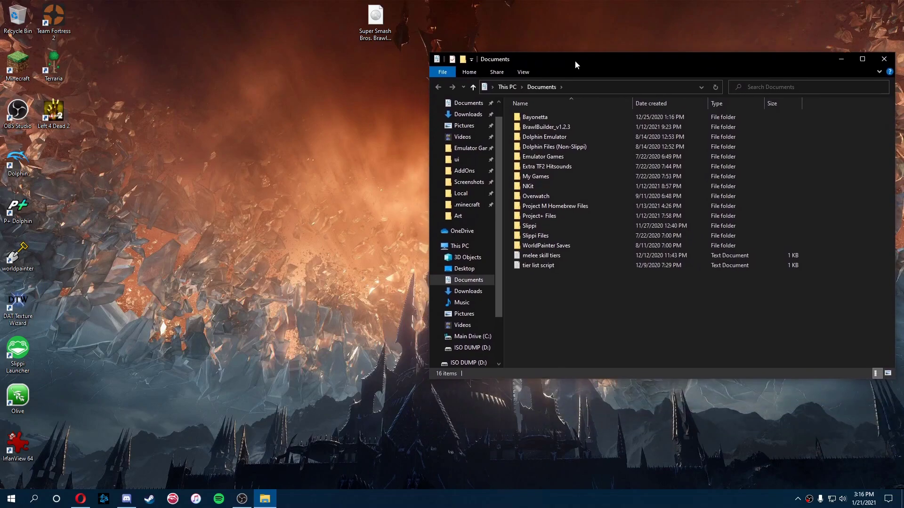
{"action": "left_click", "coordinate": [381, 20]}
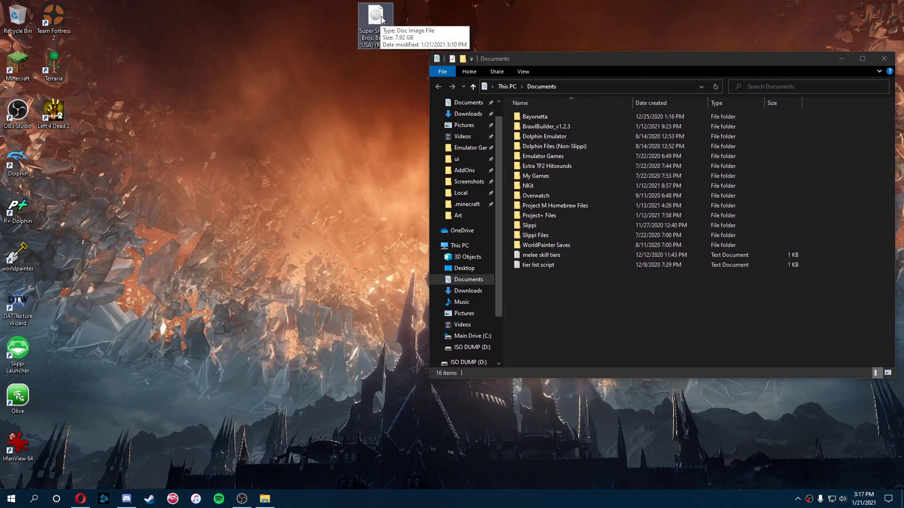
{"action": "left_click_drag", "start_coordinate": [382, 19], "coordinate": [567, 284]}
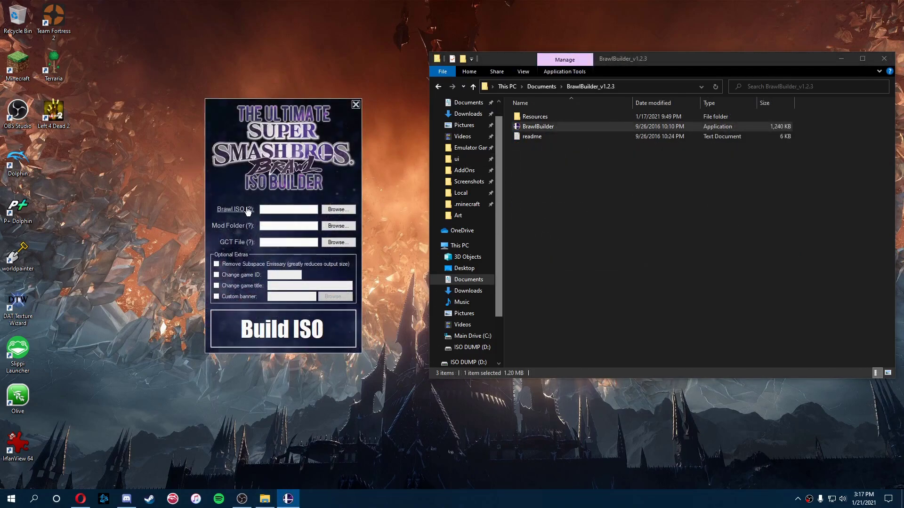
- Choose Super Smash Bros. Brawl (USA) (Rev 2) from Documents as the Brawl ISO in BrawlBuilder
{"action": "left_click", "coordinate": [342, 210]}
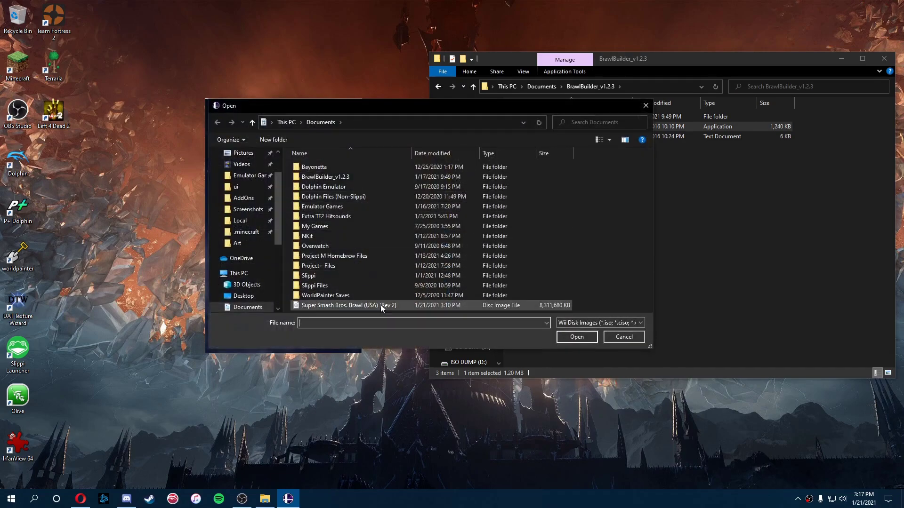
{"action": "left_click", "coordinate": [379, 305]}
{"action": "left_click", "coordinate": [577, 337]}
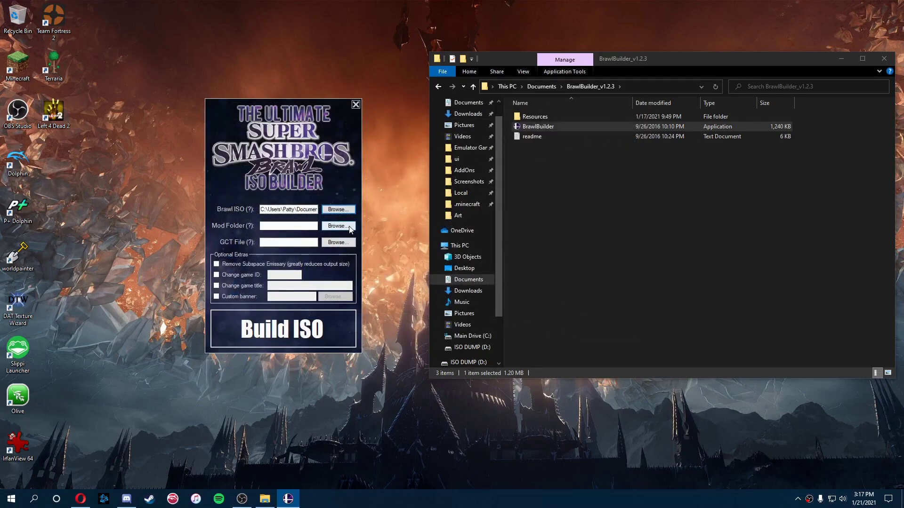
- Choose the pf folder inside Project M Homebrew Files, nohomebrew3.6-mf, projectm as the mod folder in BrawlBuilder
{"action": "left_click", "coordinate": [342, 227]}
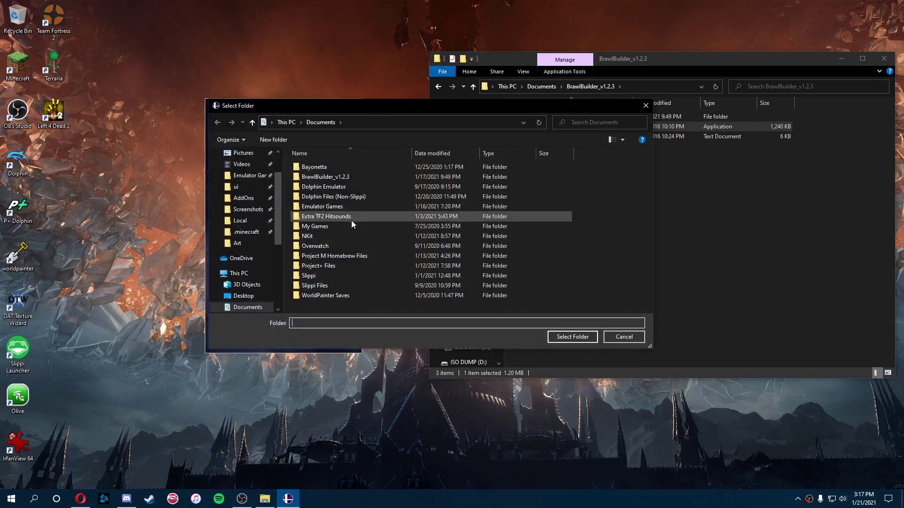
{"action": "double_click", "coordinate": [336, 257]}
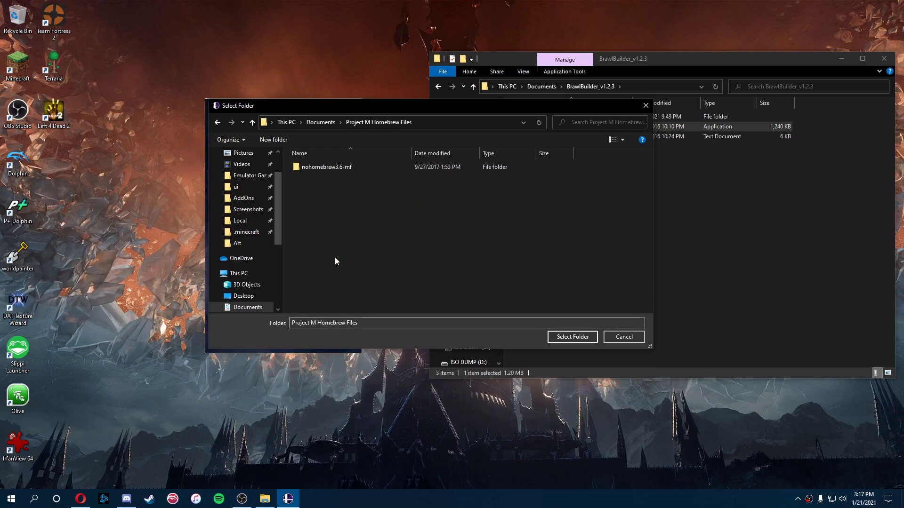
{"action": "double_click", "coordinate": [331, 167]}
{"action": "left_click_drag", "start_coordinate": [348, 106], "coordinate": [440, 141]}
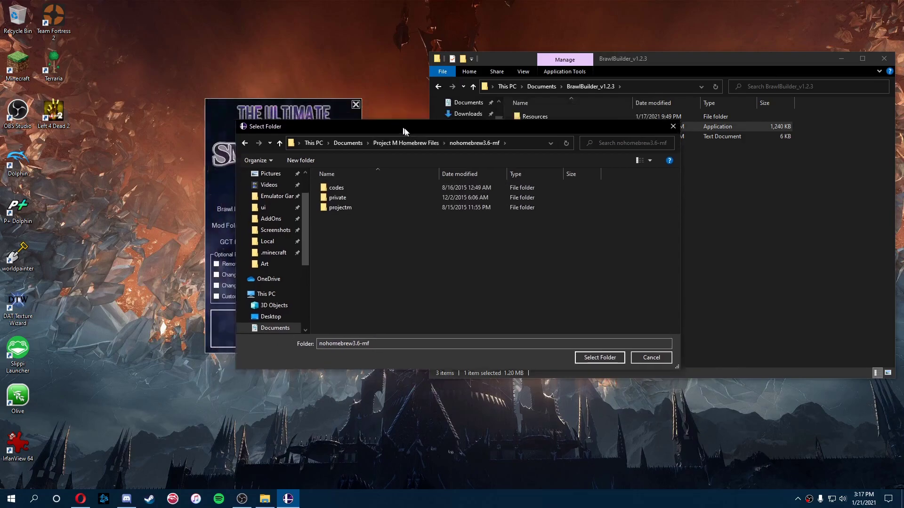
{"action": "double_click", "coordinate": [422, 221]}
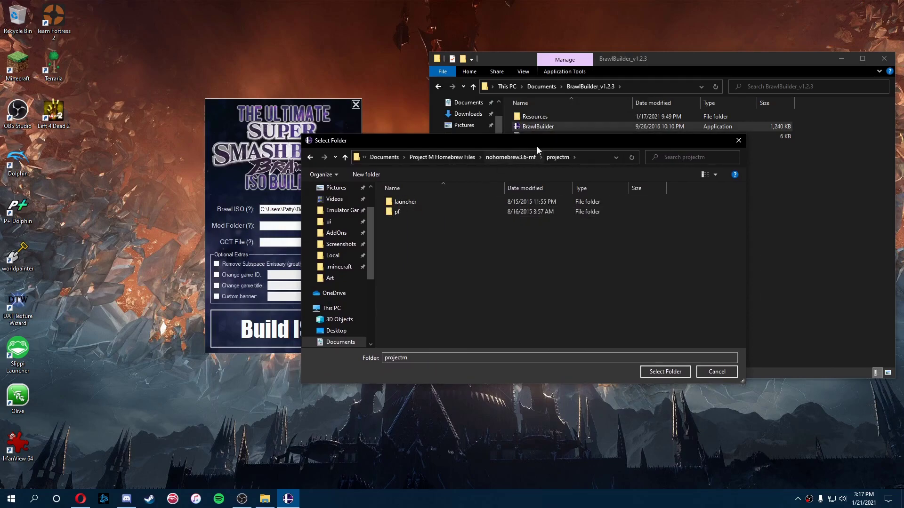
{"action": "left_click", "coordinate": [414, 213]}
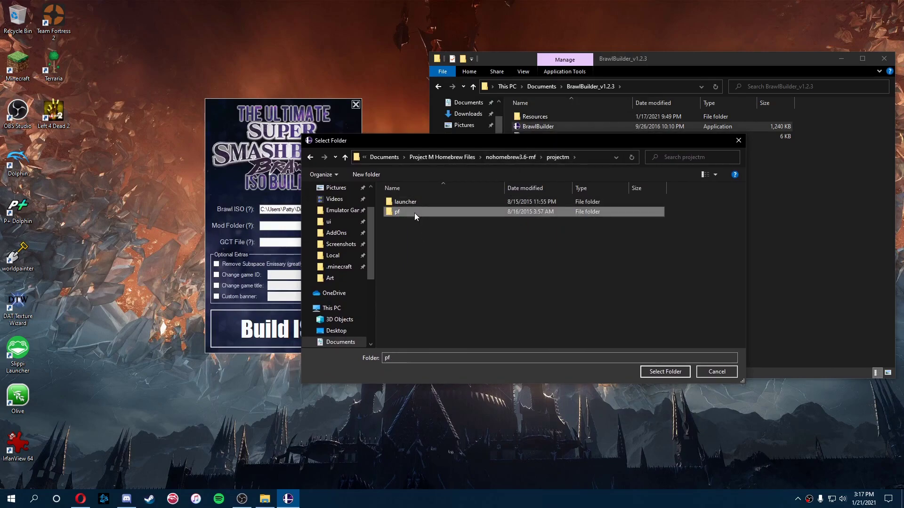
{"action": "left_click", "coordinate": [656, 371]}
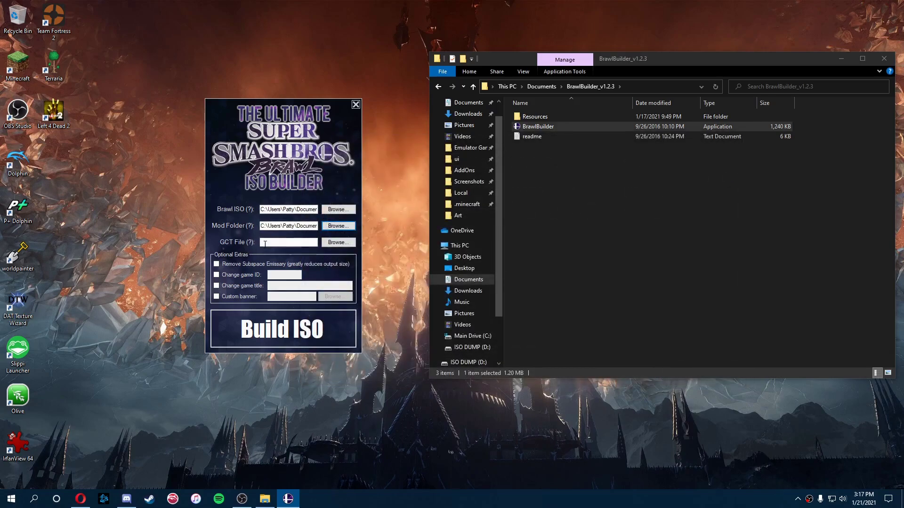
- Choose RSBE01.gct from the codes folder of nohomebrew3.6-mf as the GCT file
{"action": "left_click", "coordinate": [338, 242]}
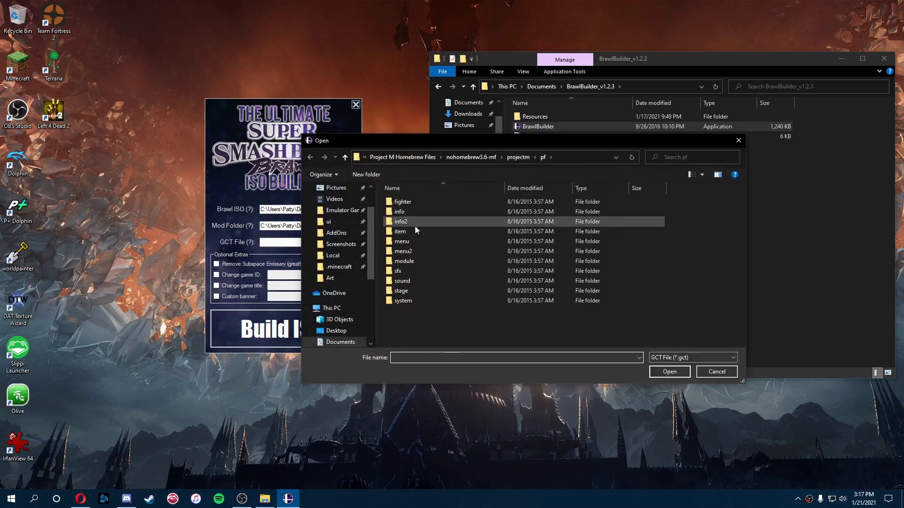
{"action": "left_click", "coordinate": [517, 158]}
{"action": "left_click", "coordinate": [490, 158]}
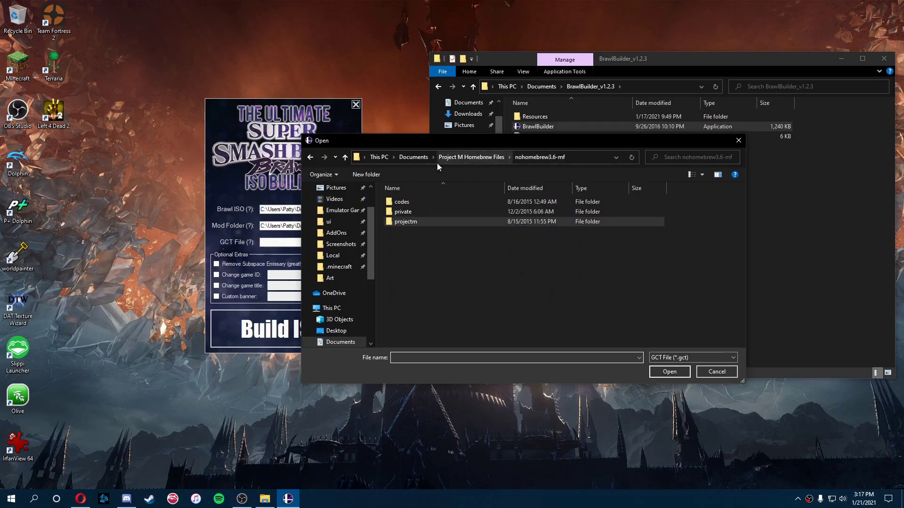
{"action": "double_click", "coordinate": [419, 200]}
{"action": "left_click", "coordinate": [424, 201]}
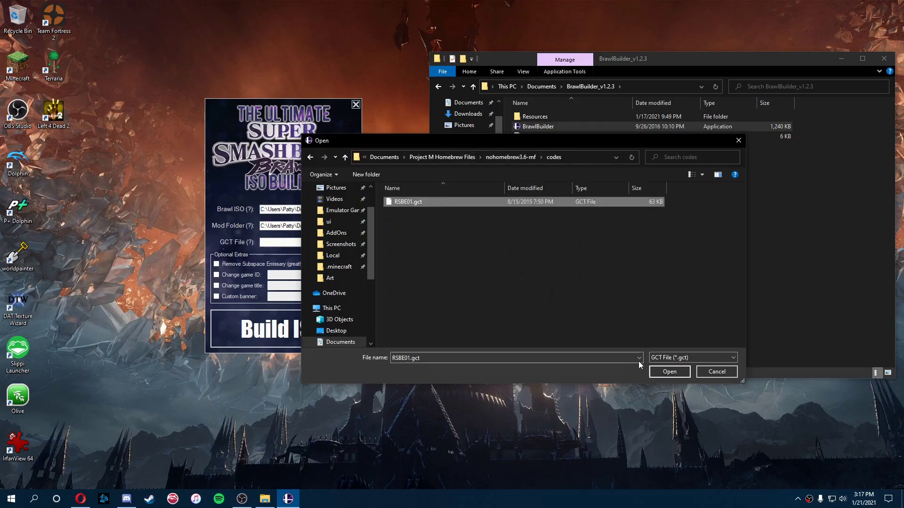
{"action": "left_click", "coordinate": [668, 372]}
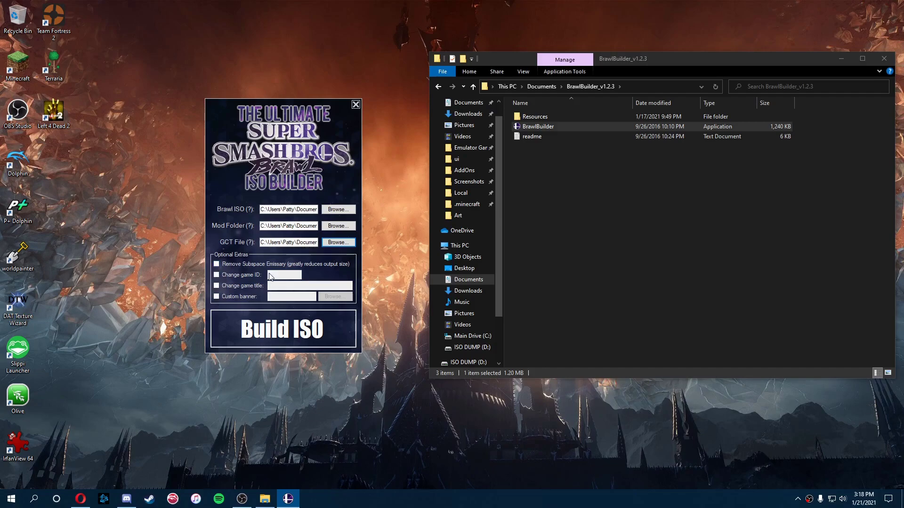
- Build the ISO with Subspace Emissary removed, saving it in Documents as Super Smash Bros. Brawl [RSBE01]
{"action": "left_click", "coordinate": [216, 264]}
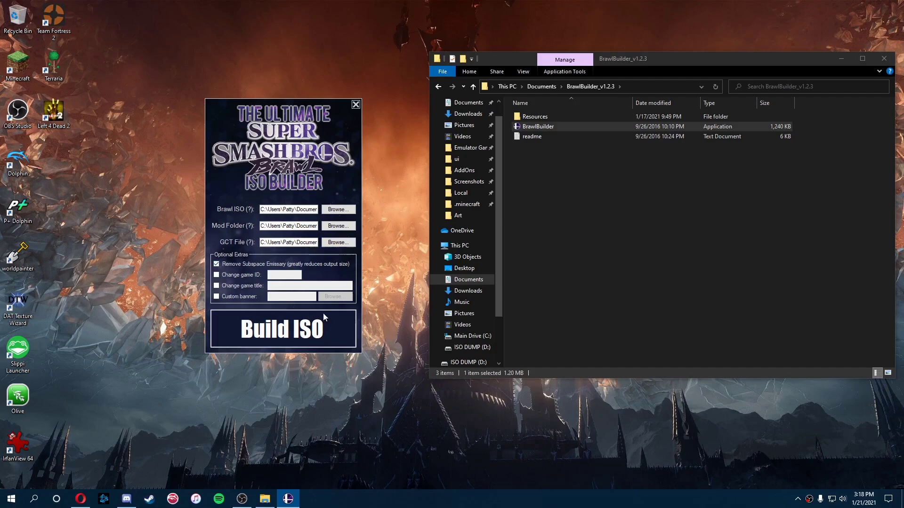
{"action": "left_click", "coordinate": [298, 332]}
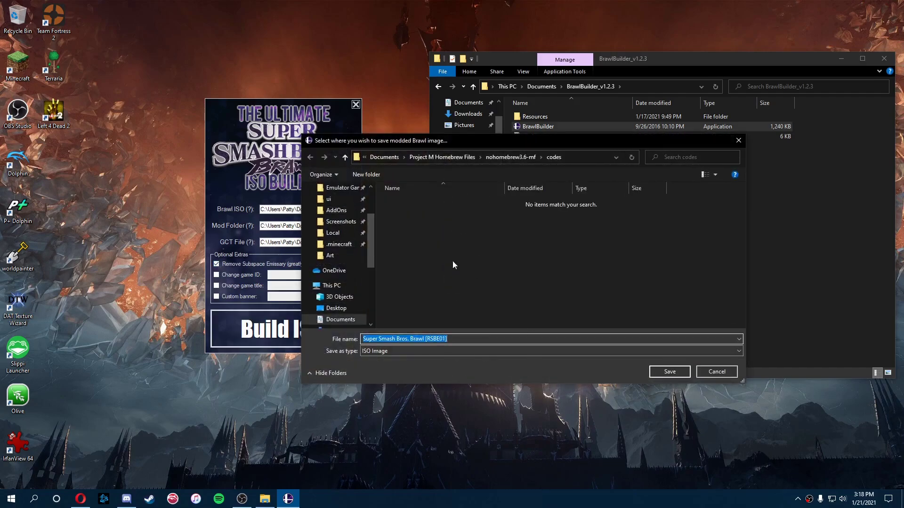
{"action": "left_click", "coordinate": [384, 158]}
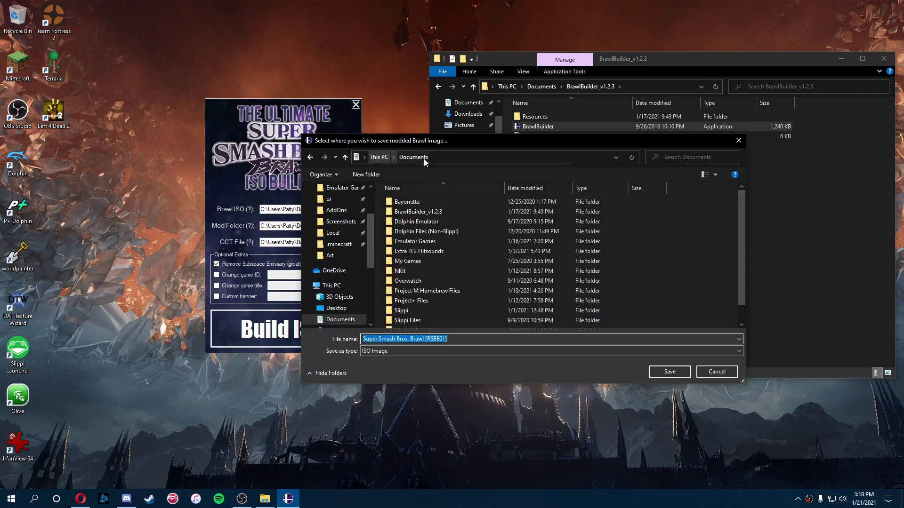
{"action": "scroll", "coordinate": [448, 202], "scroll_direction": "down", "scroll_amount": 1}
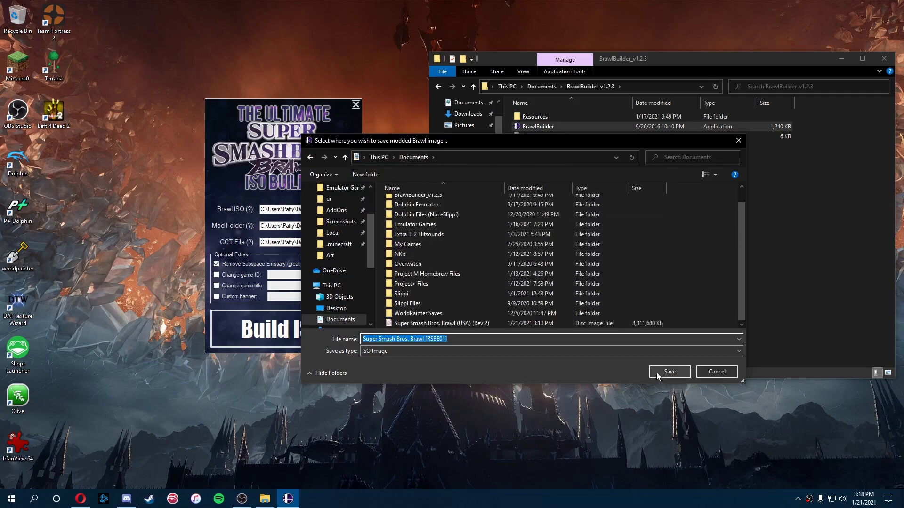
{"action": "left_click", "coordinate": [669, 372]}
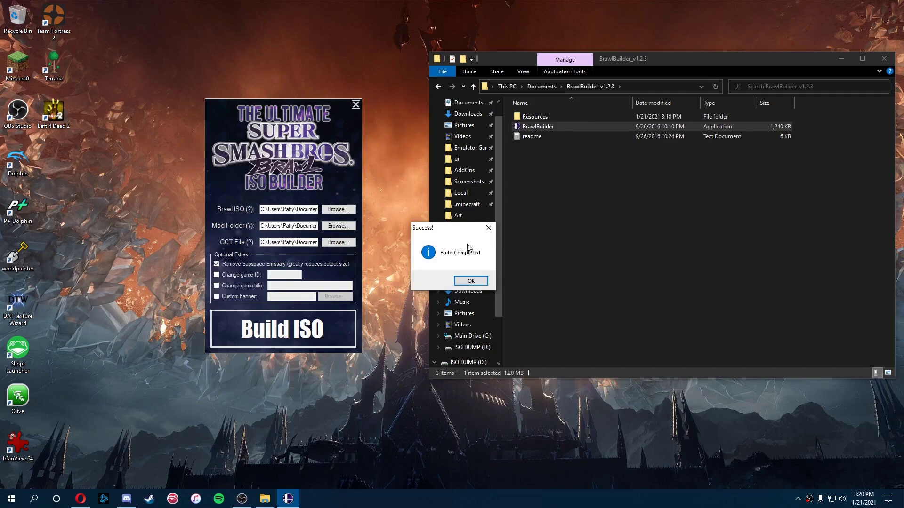
{"action": "left_click", "coordinate": [471, 281]}
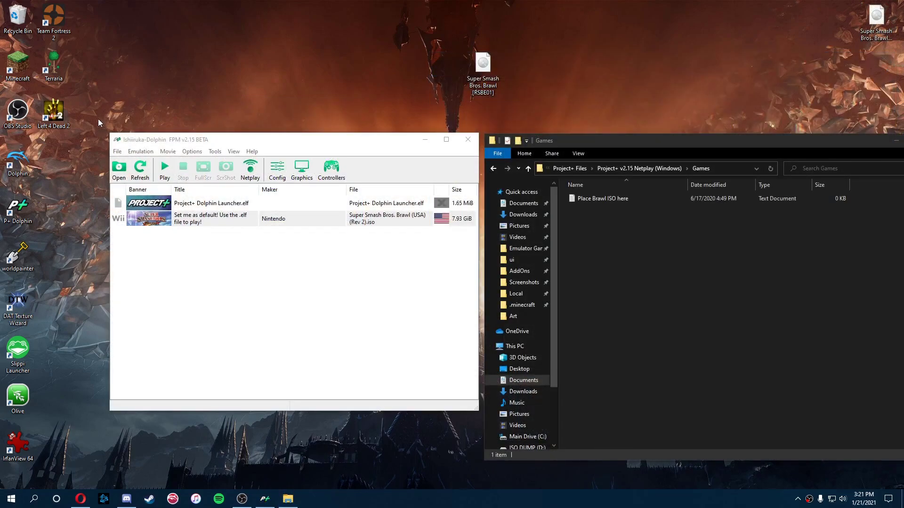
- Move the Super Smash Bros. Brawl [RSBE01] image from the desktop into the Project+ Games folder, and restart P+ Dolphin
{"action": "left_click_drag", "start_coordinate": [482, 66], "coordinate": [483, 72]}
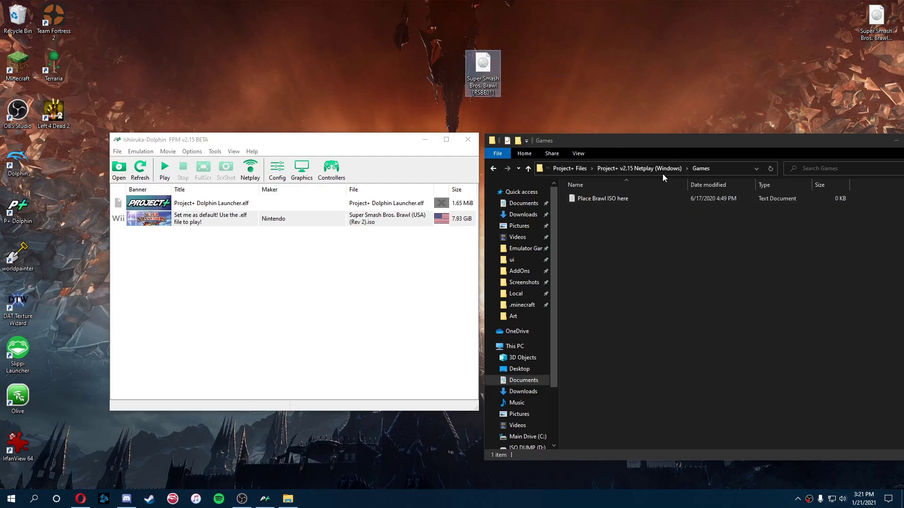
{"action": "left_click_drag", "start_coordinate": [482, 67], "coordinate": [607, 213]}
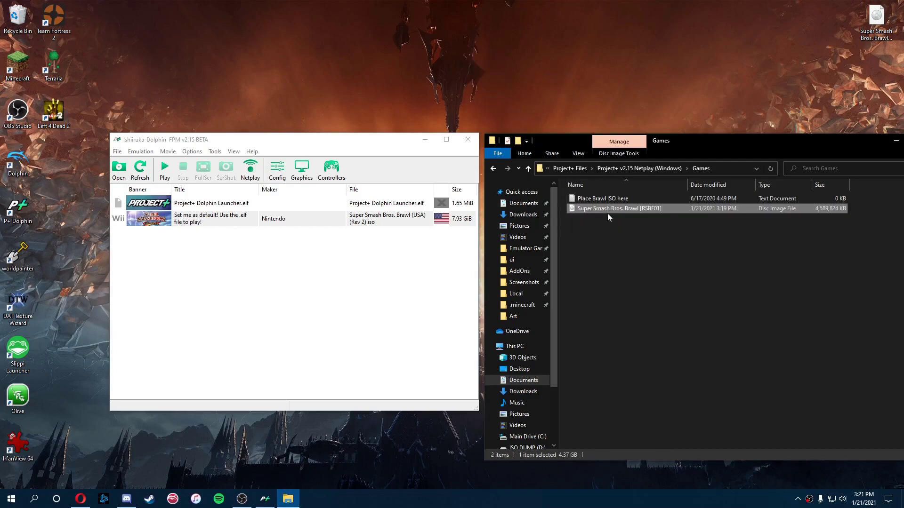
{"action": "left_click", "coordinate": [384, 149]}
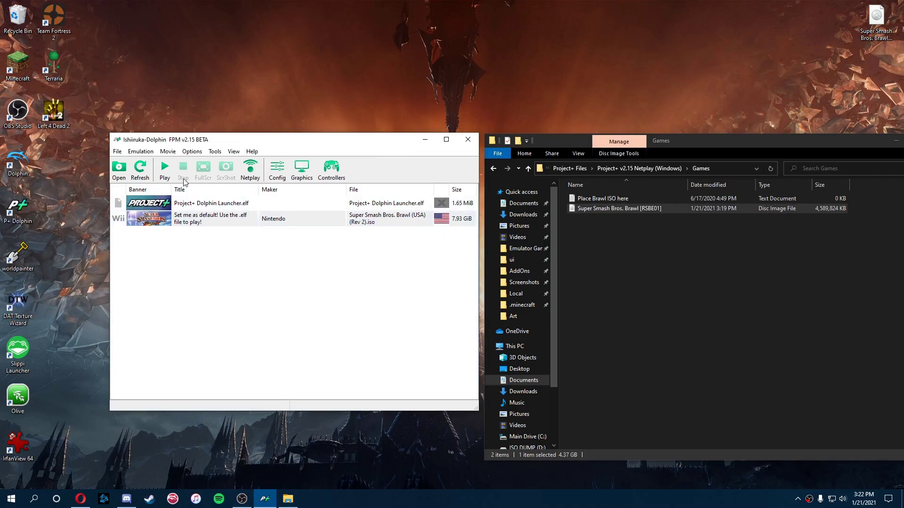
{"action": "left_click", "coordinate": [467, 139]}
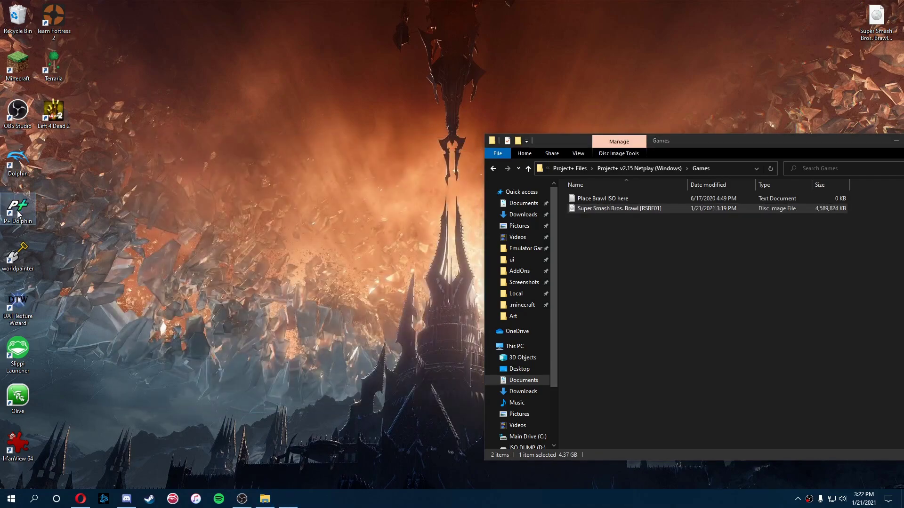
{"action": "double_click", "coordinate": [18, 213]}
{"action": "left_click_drag", "start_coordinate": [355, 147], "coordinate": [353, 137]}
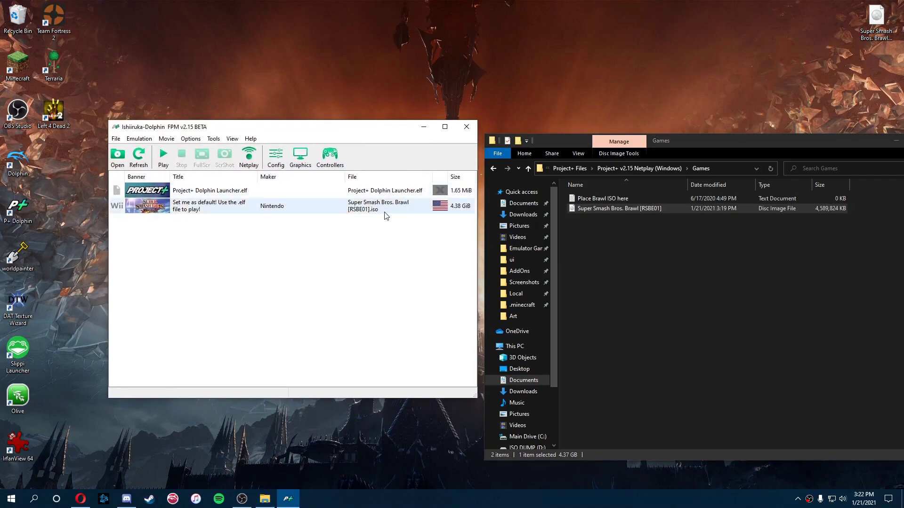
- Set Super Smash Bros. Brawl [RSBE01].iso as the default ISO in P+ Dolphin, and close the running Project M game
{"action": "right_click", "coordinate": [250, 213]}
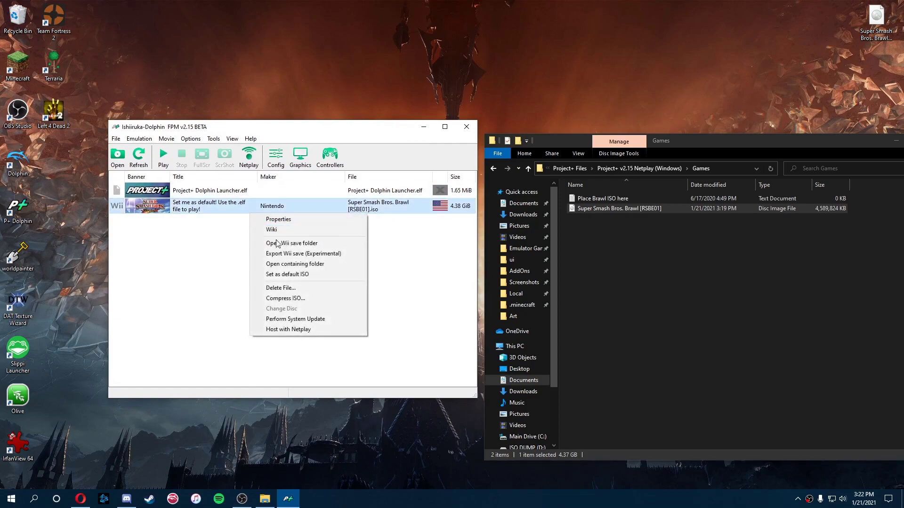
{"action": "left_click", "coordinate": [288, 279]}
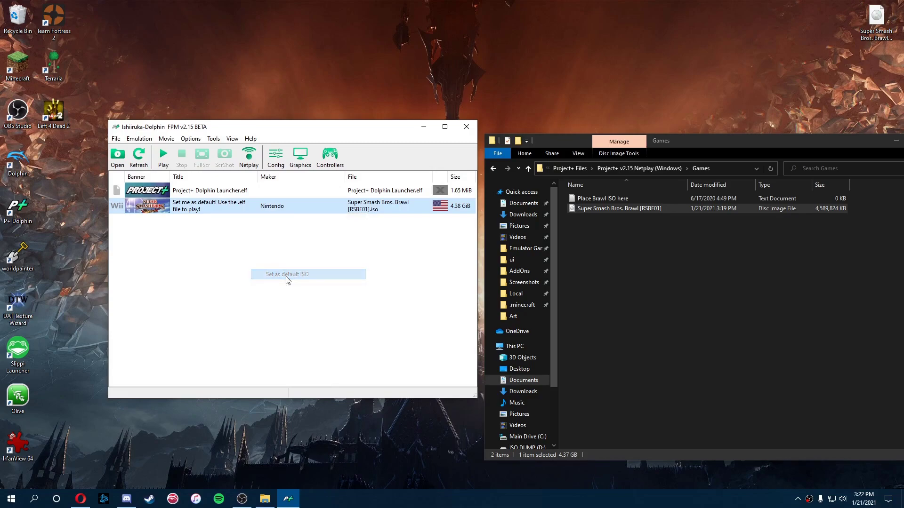
{"action": "left_click_drag", "start_coordinate": [277, 130], "coordinate": [273, 125]}
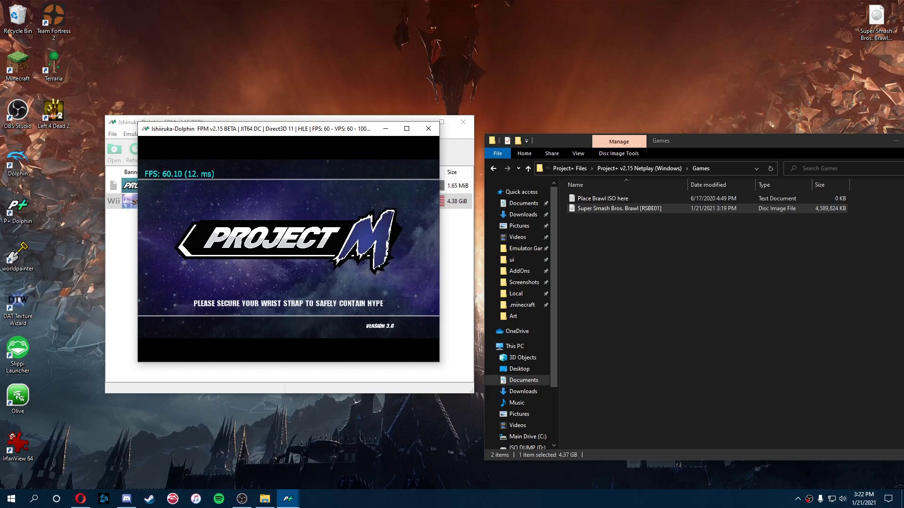
{"action": "left_click", "coordinate": [431, 129]}
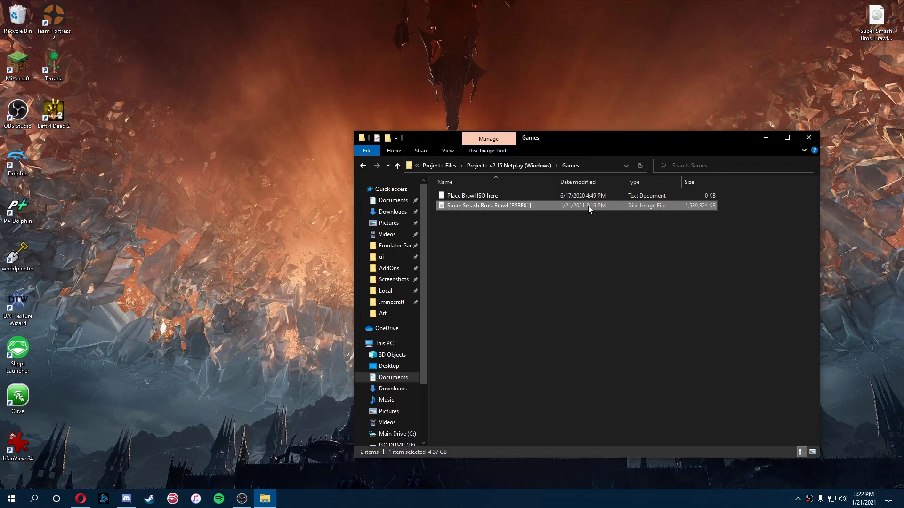
{"action": "left_click", "coordinate": [838, 117]}
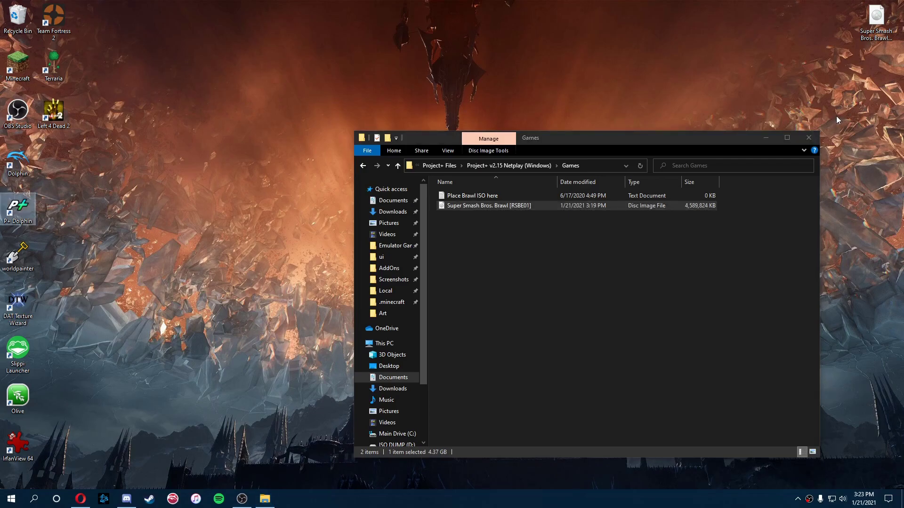